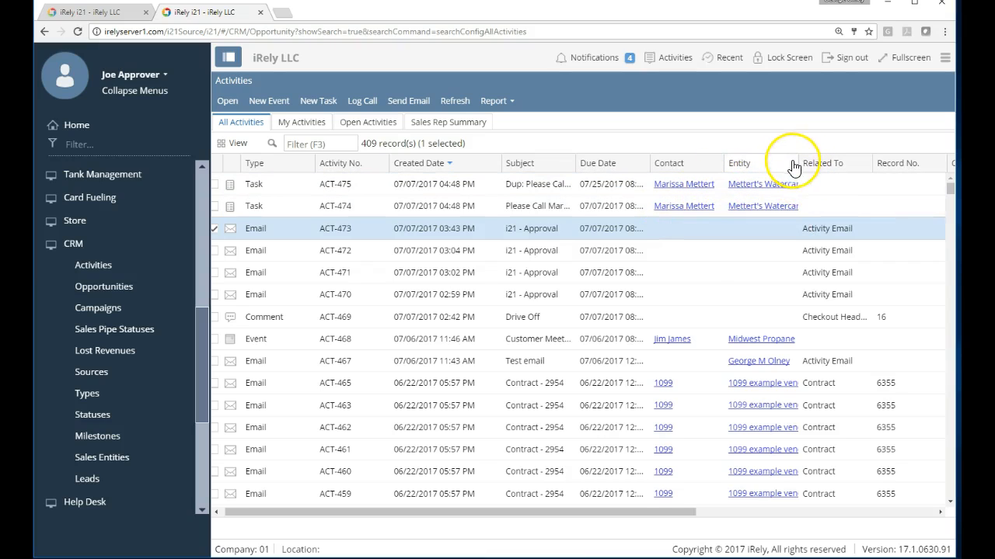
Filter all activities to the entity Mettert's Watercare and view the details of task ACT-475.
drag(798, 164, 815, 142)
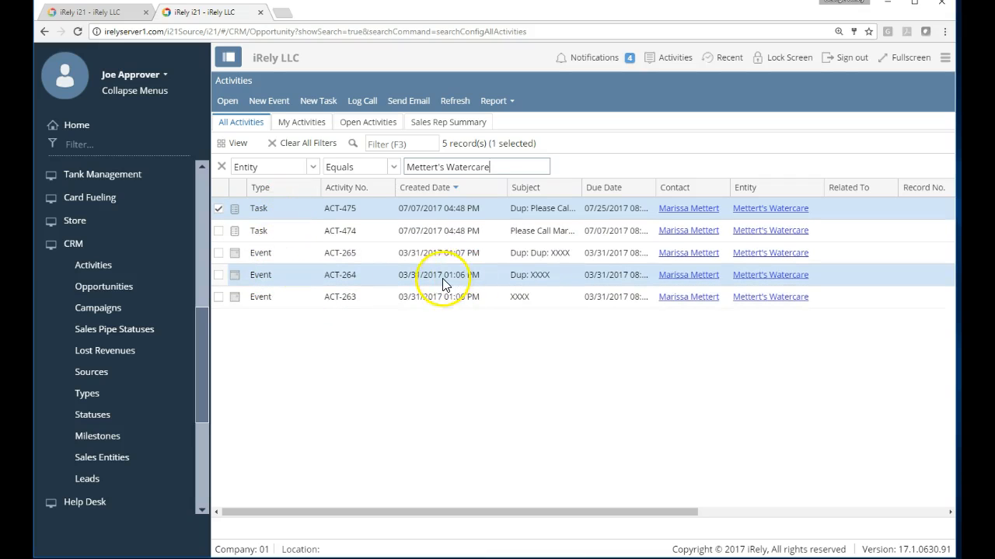
double_click(303, 216)
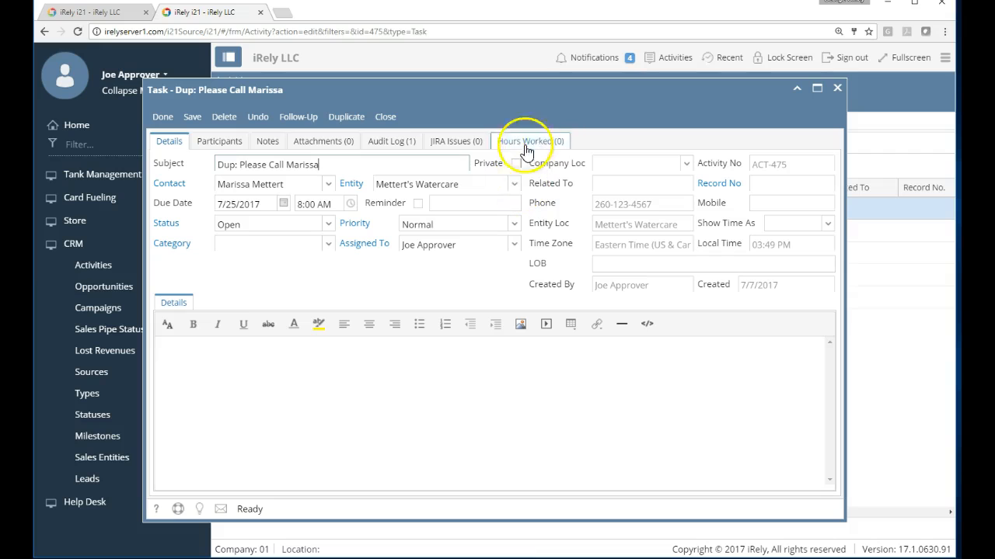
click(384, 117)
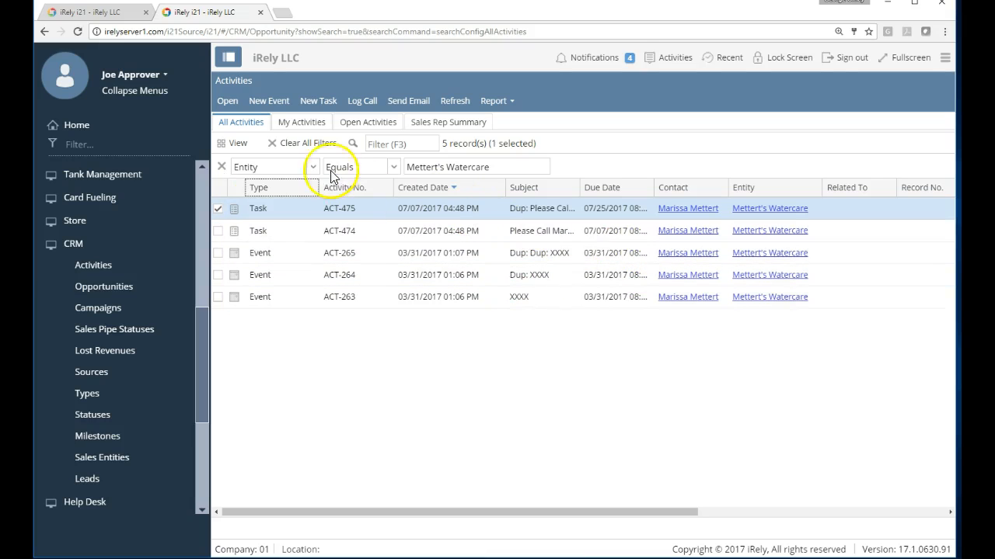
Show only my own activities and sort them by due date in descending order.
click(318, 124)
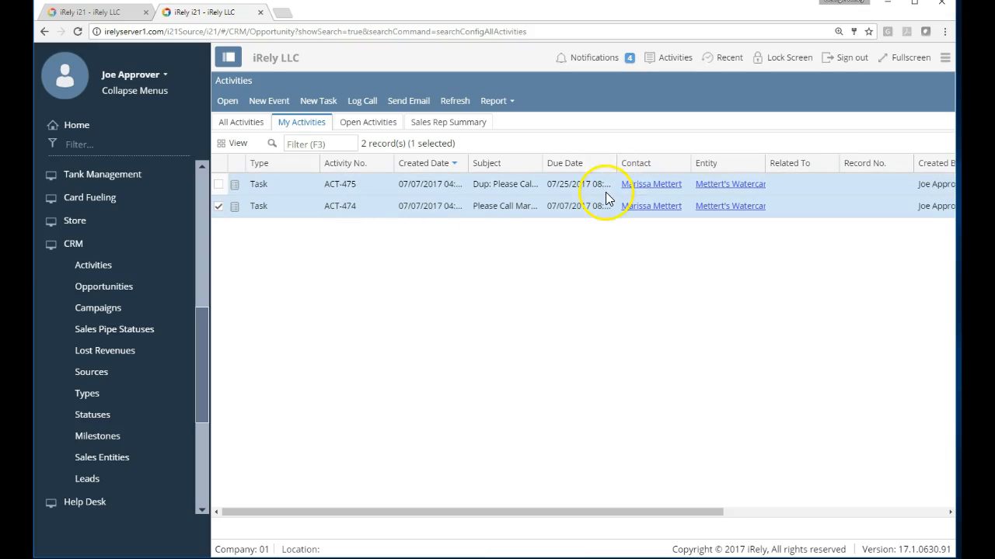
click(598, 165)
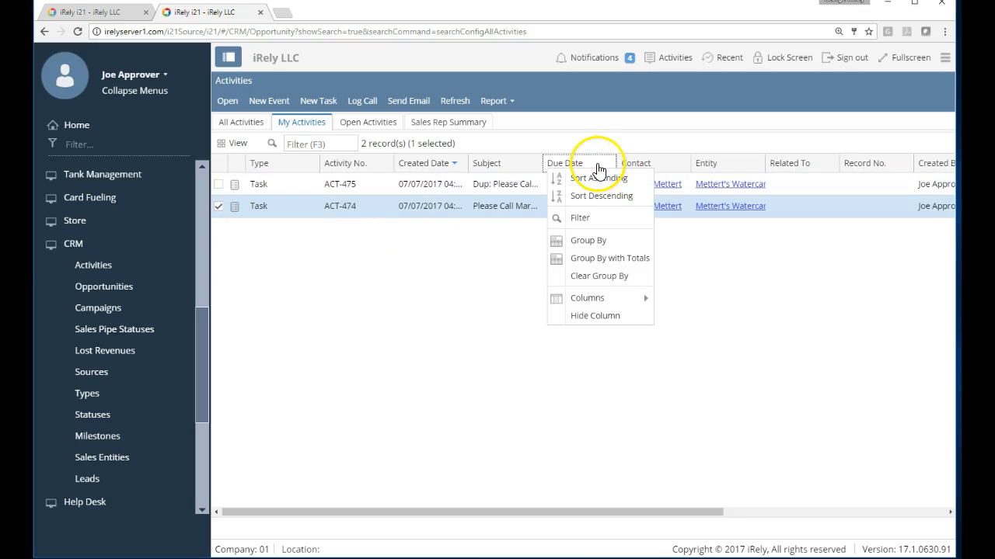
click(596, 195)
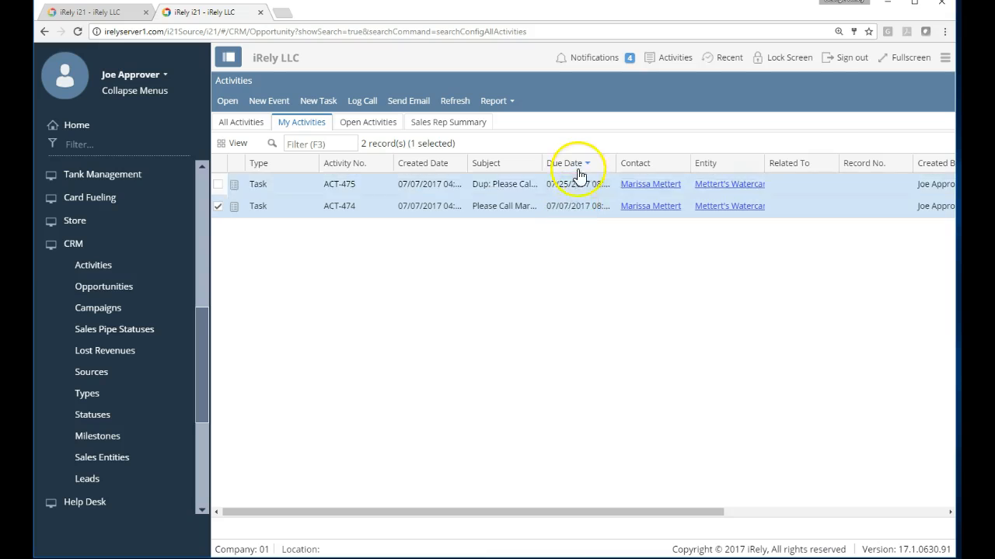
click(577, 167)
click(583, 195)
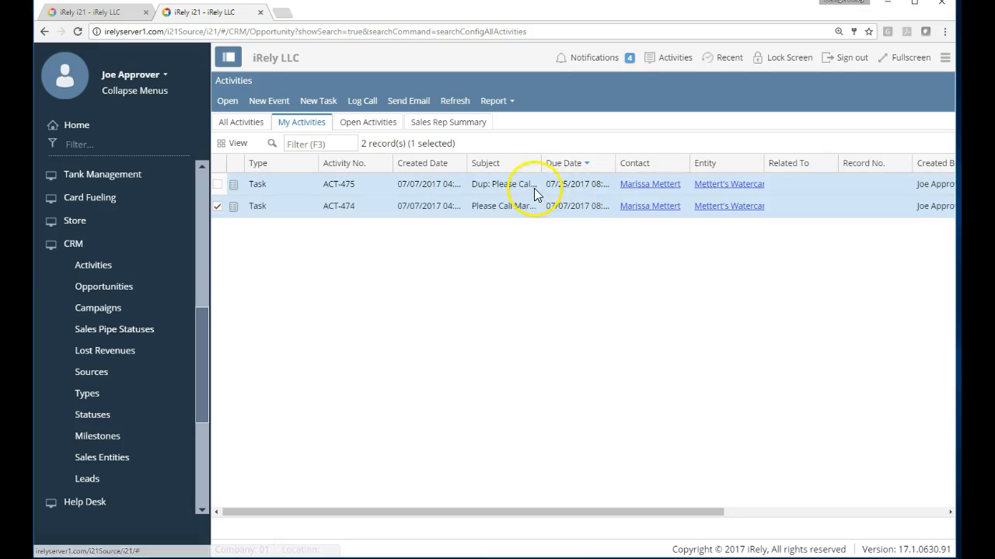
In task ACT-474, enter the details "She loves our system", set the status to Closed and save.
double_click(569, 209)
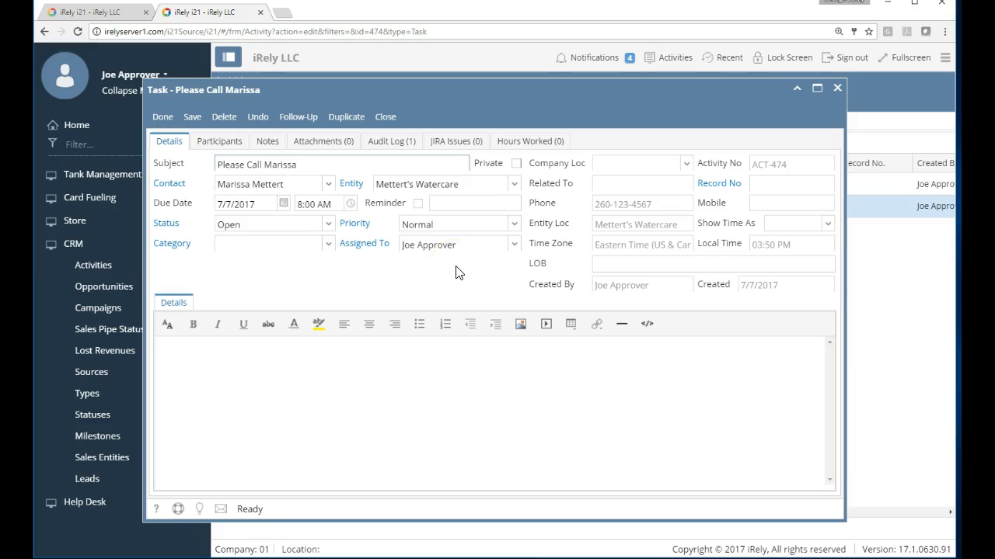
click(348, 398)
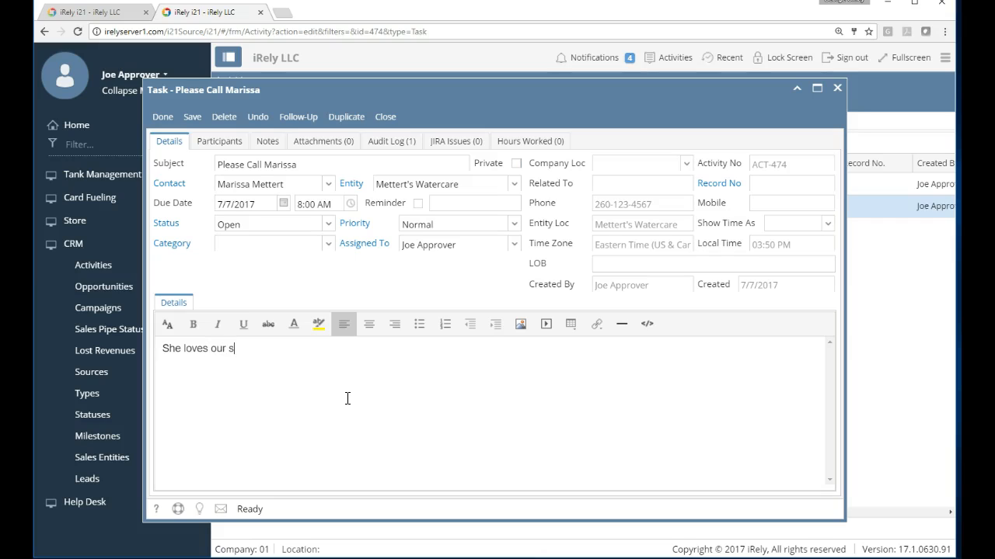
click(328, 224)
click(285, 259)
click(194, 119)
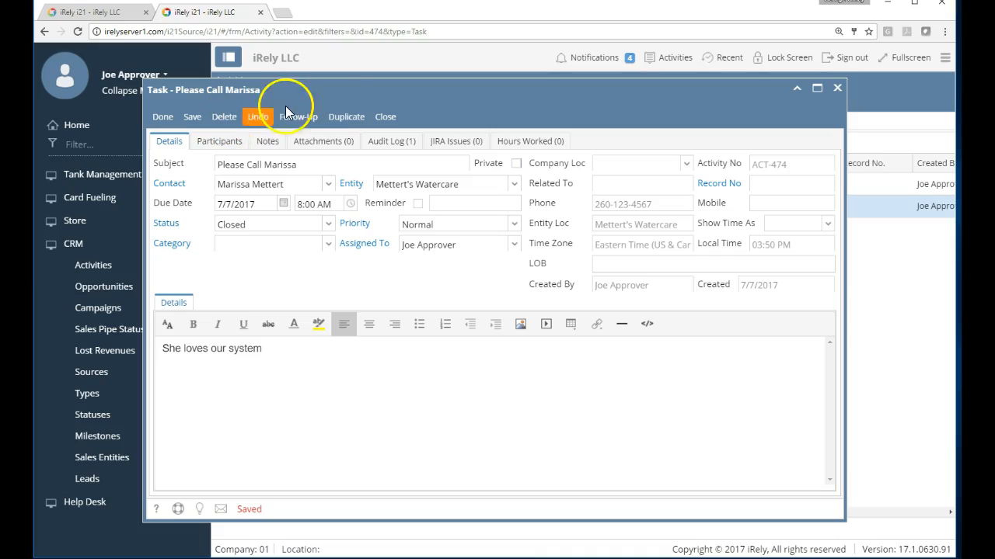
Duplicate the closed task and set the copy's due date to 7/28/2017.
click(345, 117)
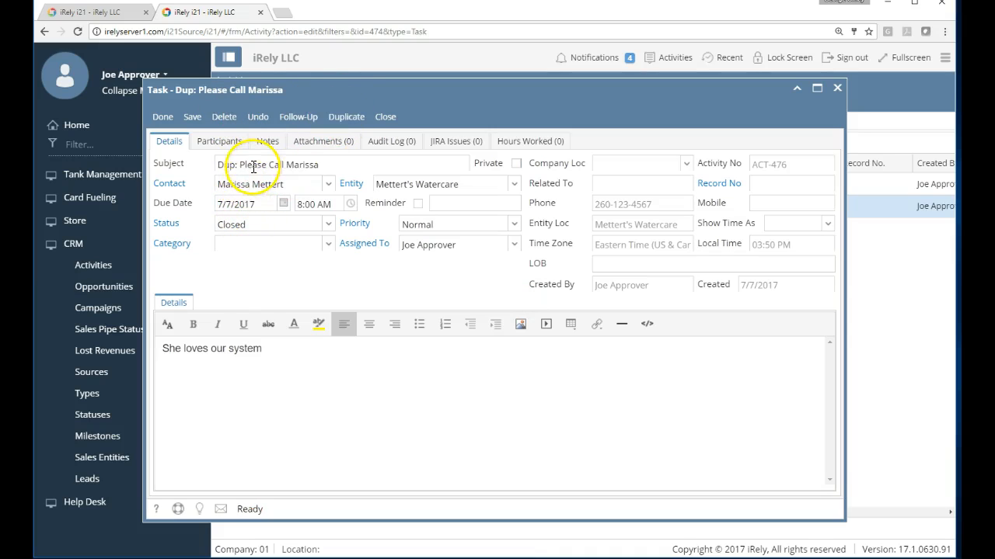
click(265, 203)
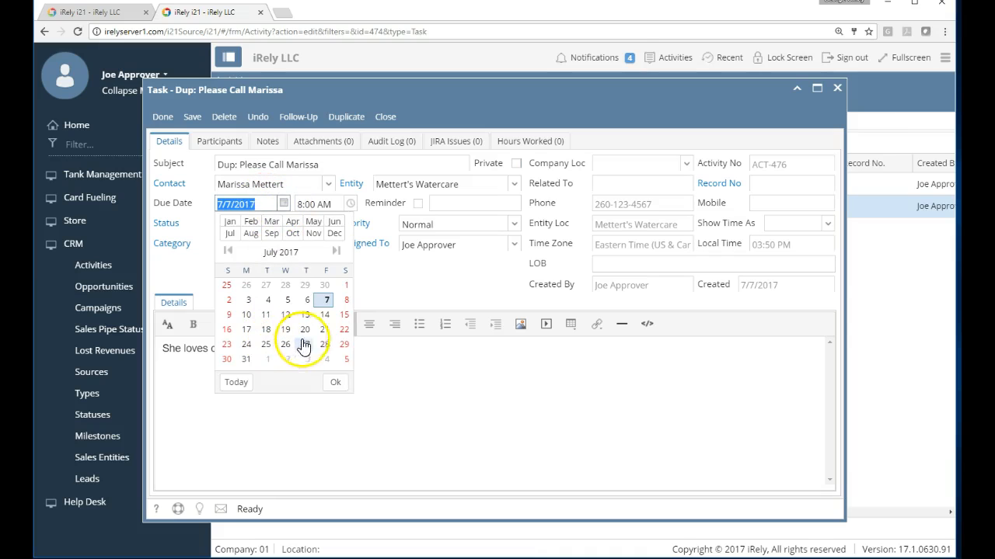
click(327, 345)
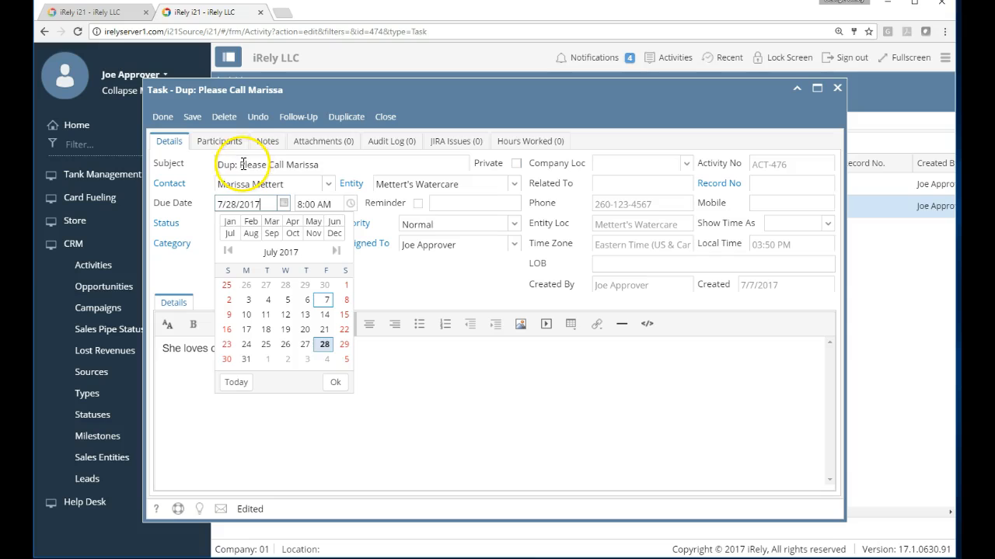
Remove the "Dup:" prefix from the copy's subject and append "as followup" to it.
drag(243, 164, 219, 164)
key(Delete)
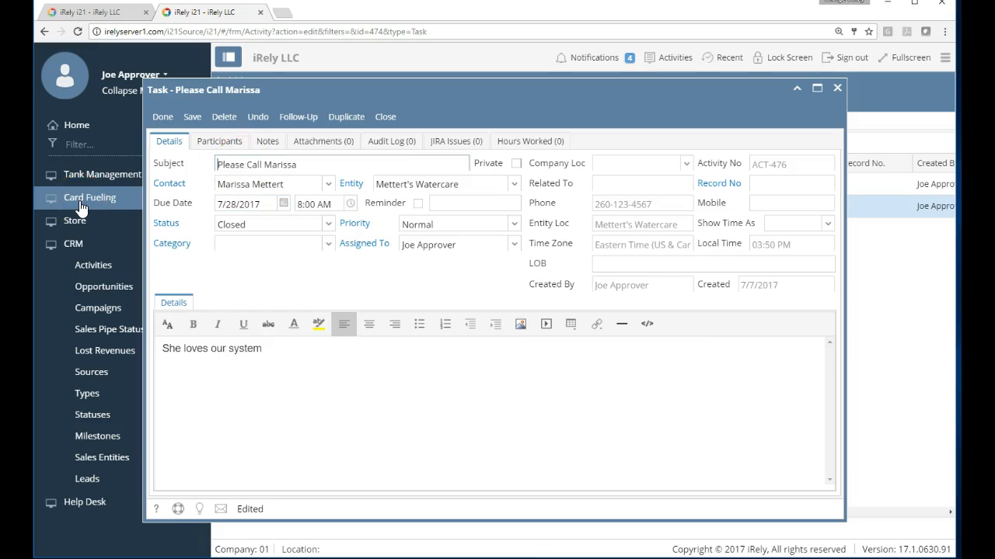
click(325, 159)
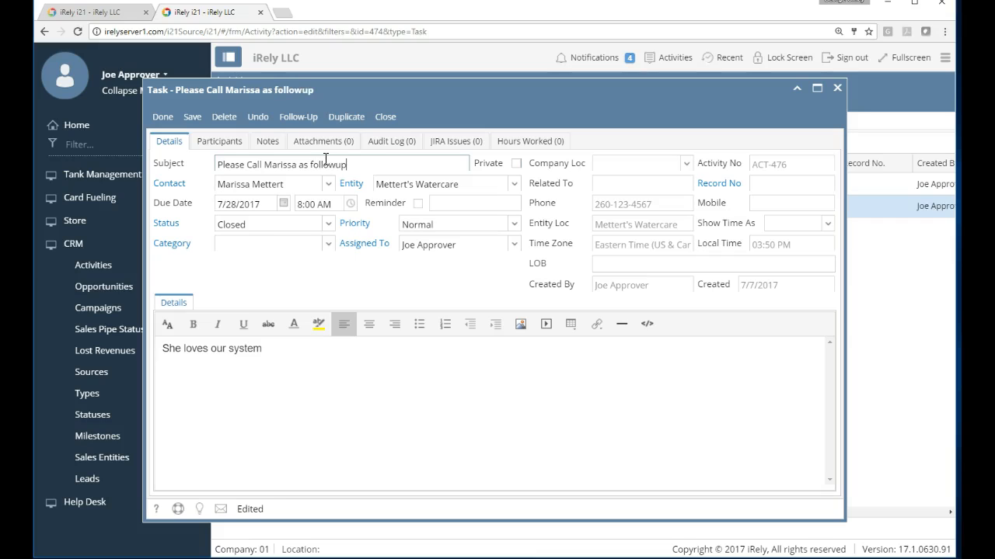
Clear the copied details text, then save and close the follow-up task.
drag(261, 351, 69, 364)
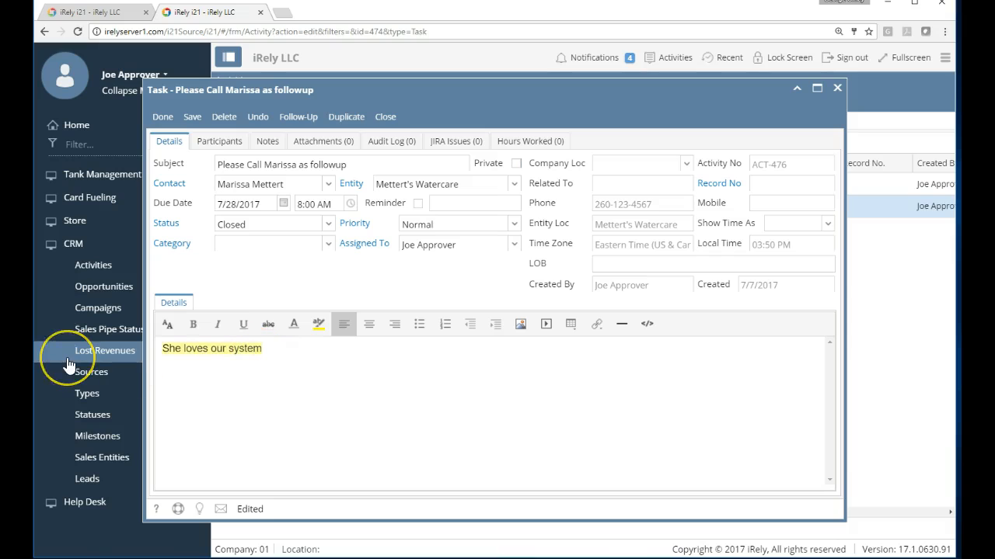
key(Delete)
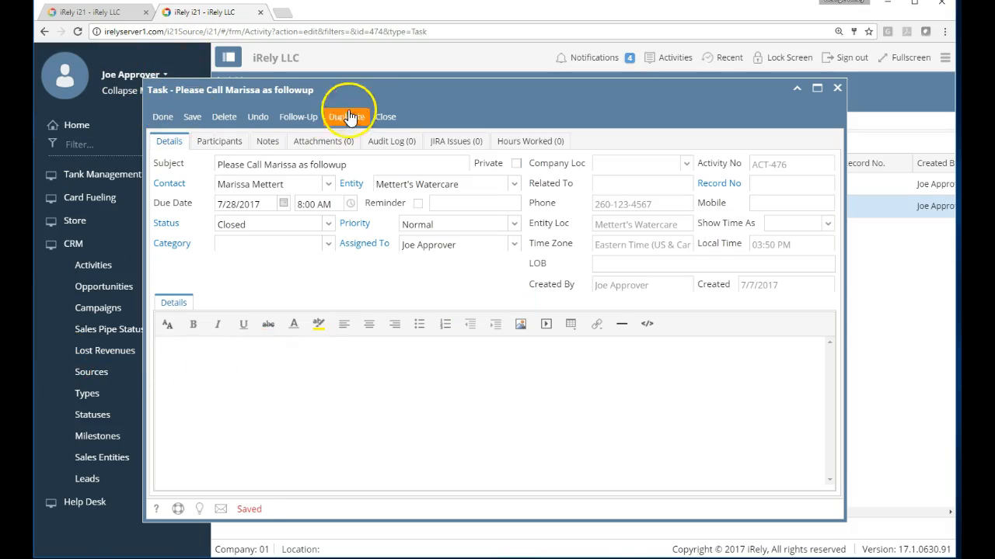
click(385, 117)
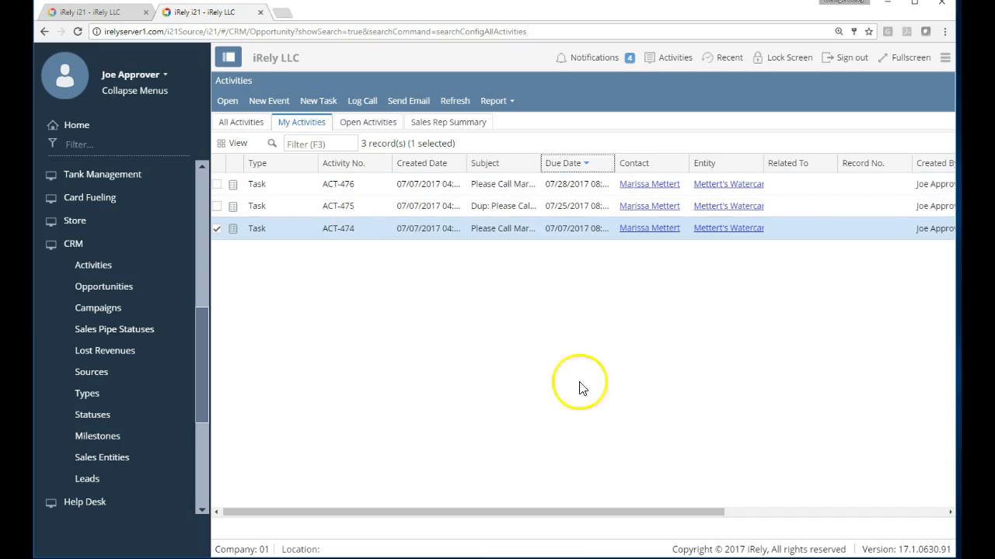
Reopen follow-up task ACT-476 and insert an iRely contact as a participant.
double_click(417, 189)
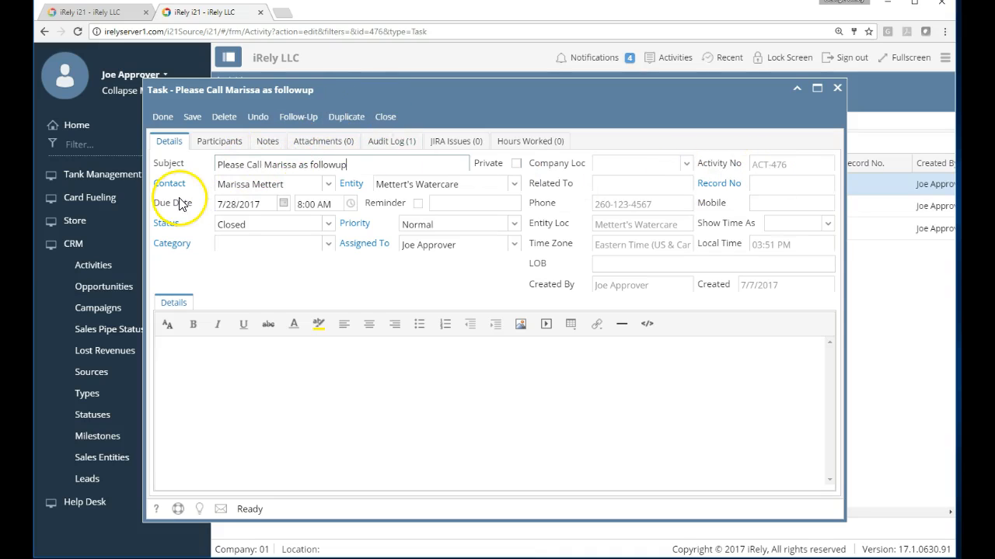
click(215, 142)
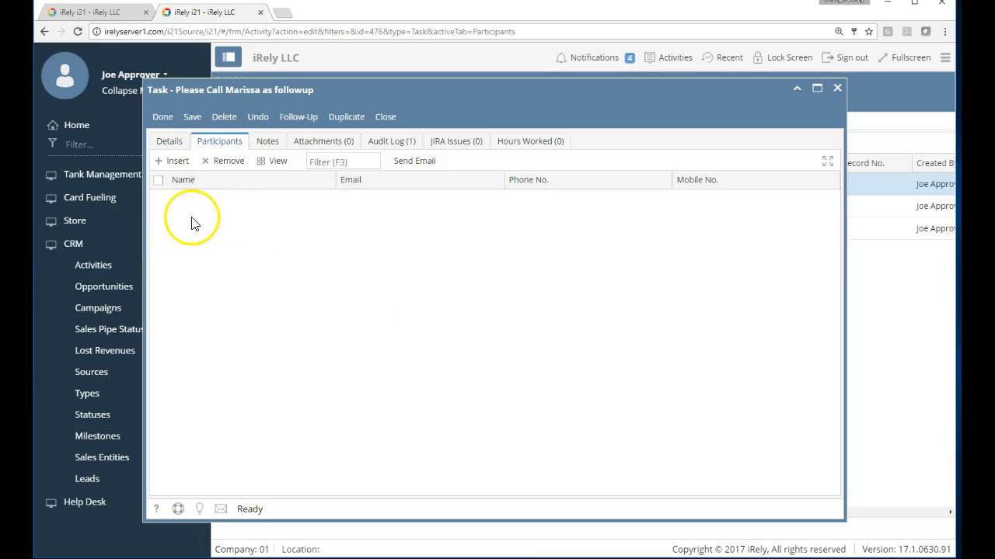
click(176, 162)
double_click(262, 214)
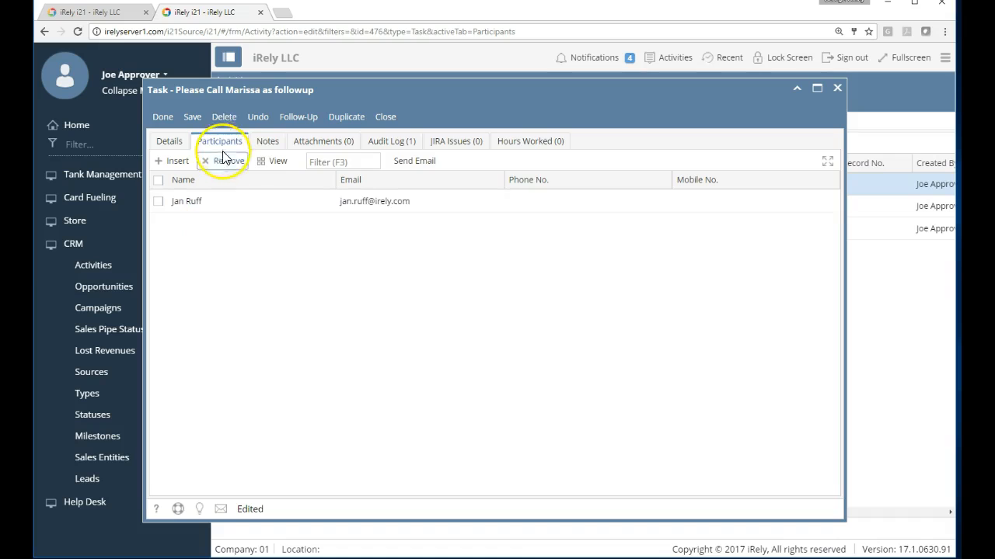
Write "Meeting note" as a new note on the follow-up task.
click(272, 144)
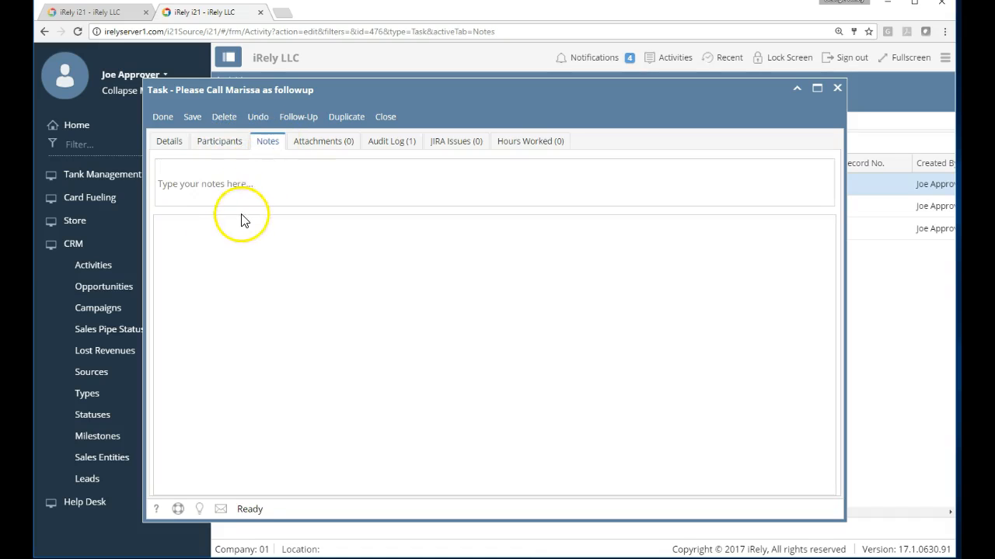
click(252, 194)
text(asdasdas)
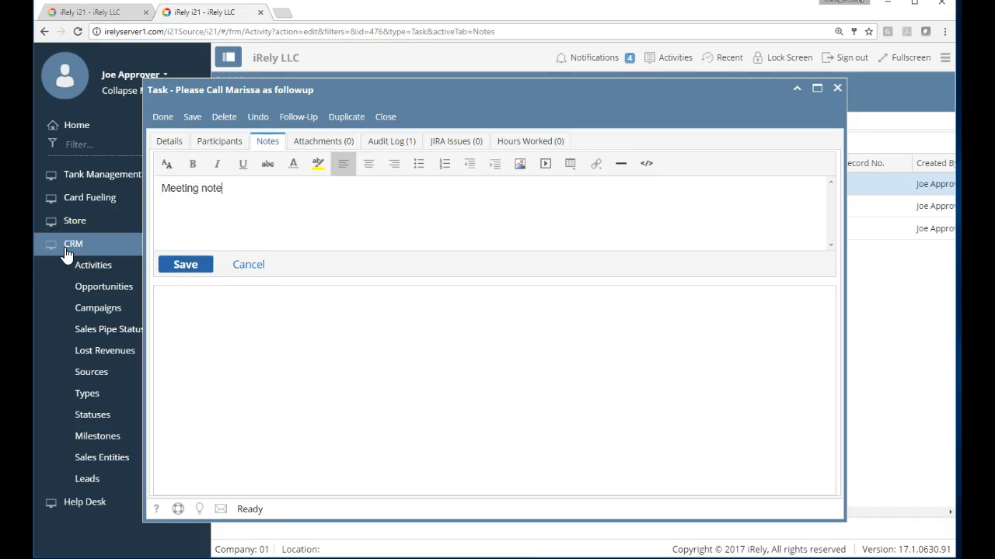
Try to attach the Pinkerton PDF file from the Desktop to the follow-up task.
click(337, 141)
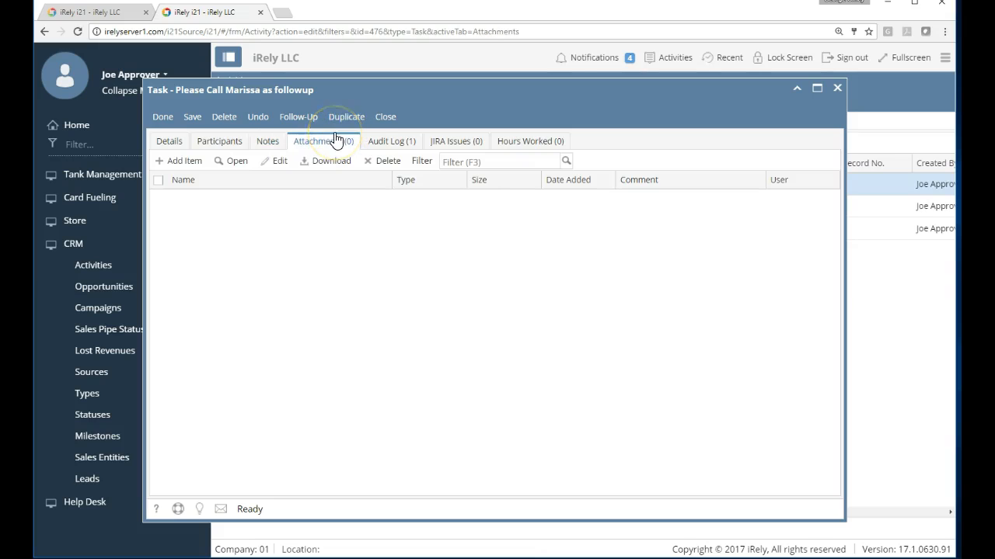
click(177, 165)
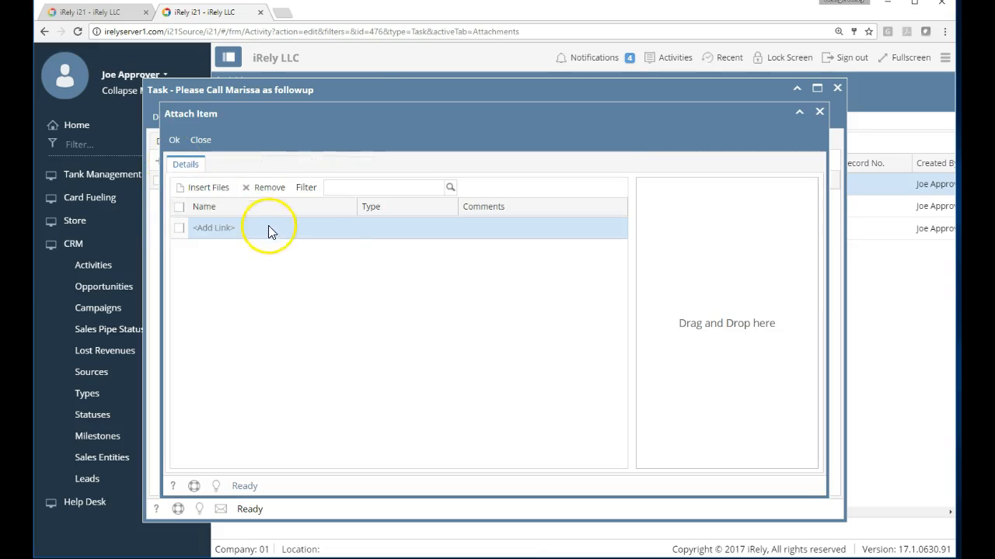
click(212, 229)
click(219, 189)
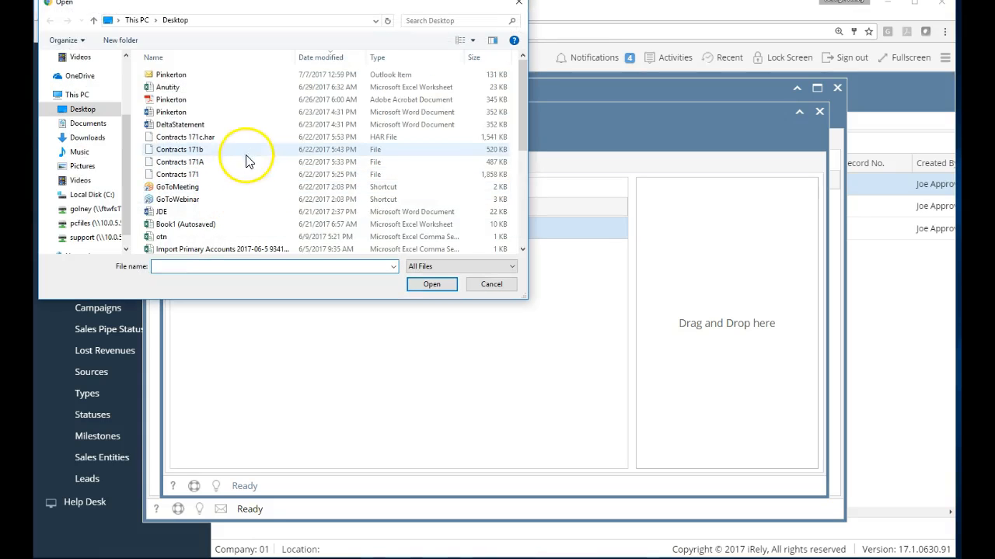
click(216, 101)
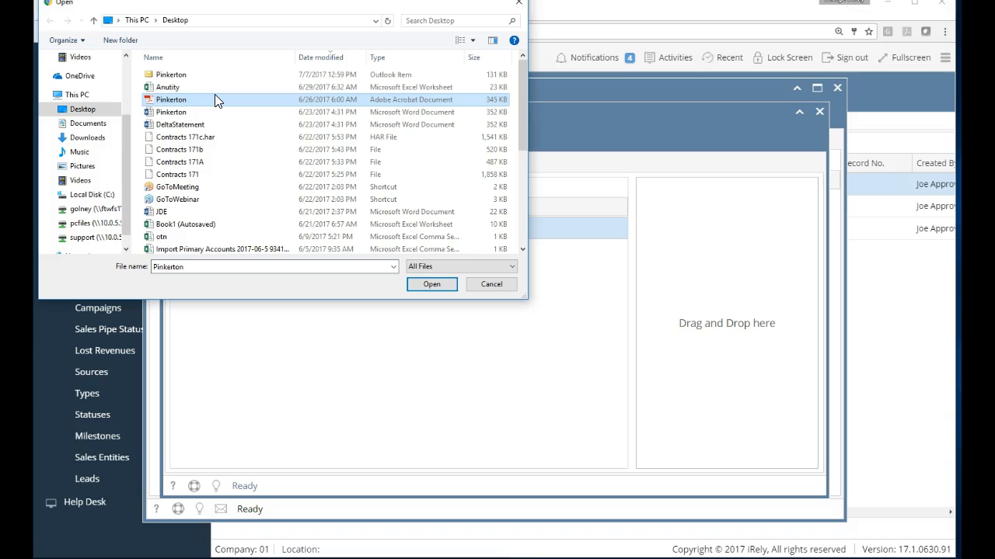
click(492, 284)
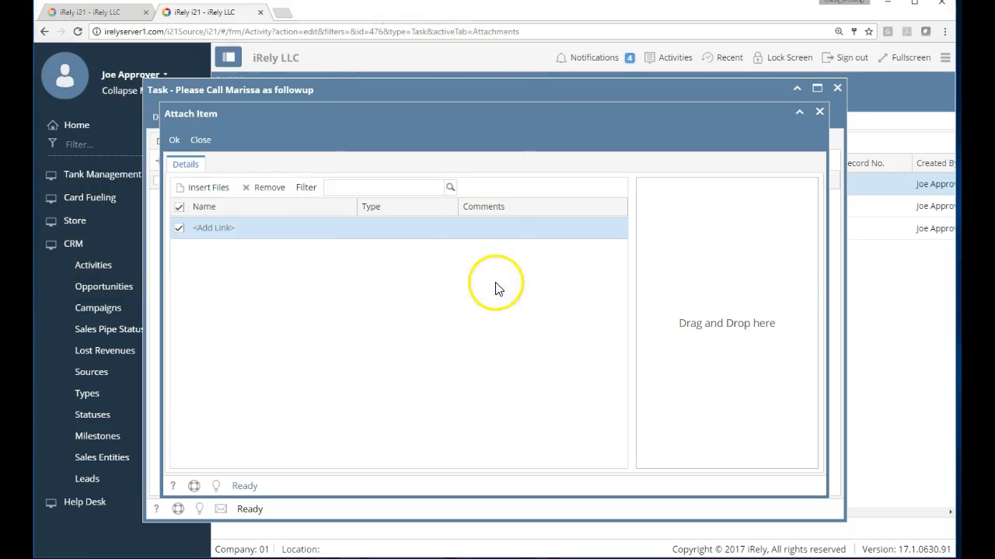
click(174, 140)
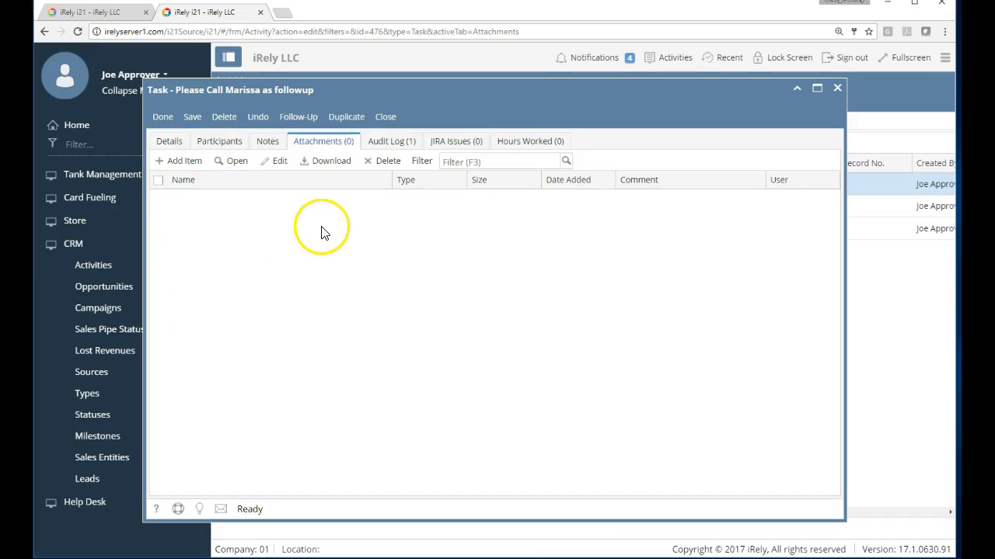
Save the follow-up task and return to the activities list.
click(192, 116)
click(386, 117)
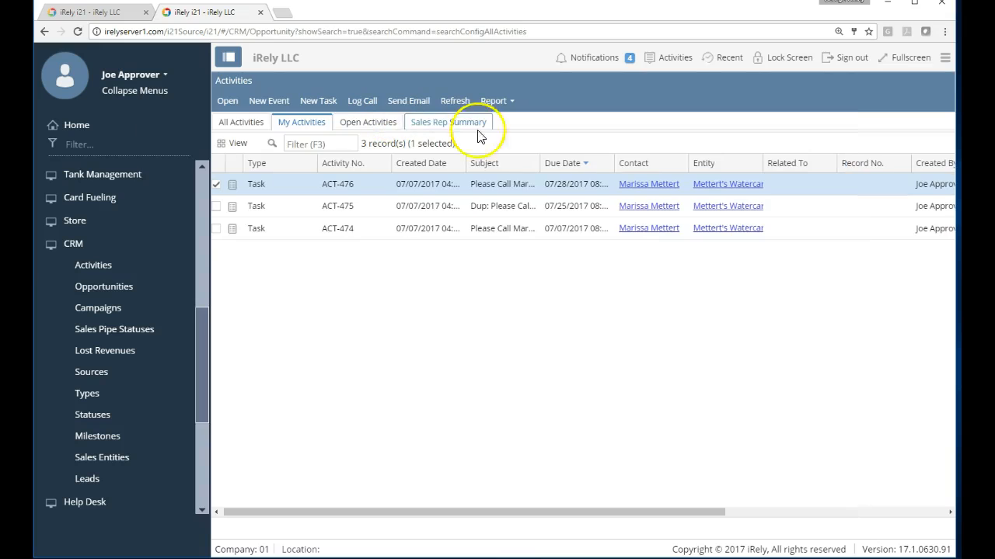